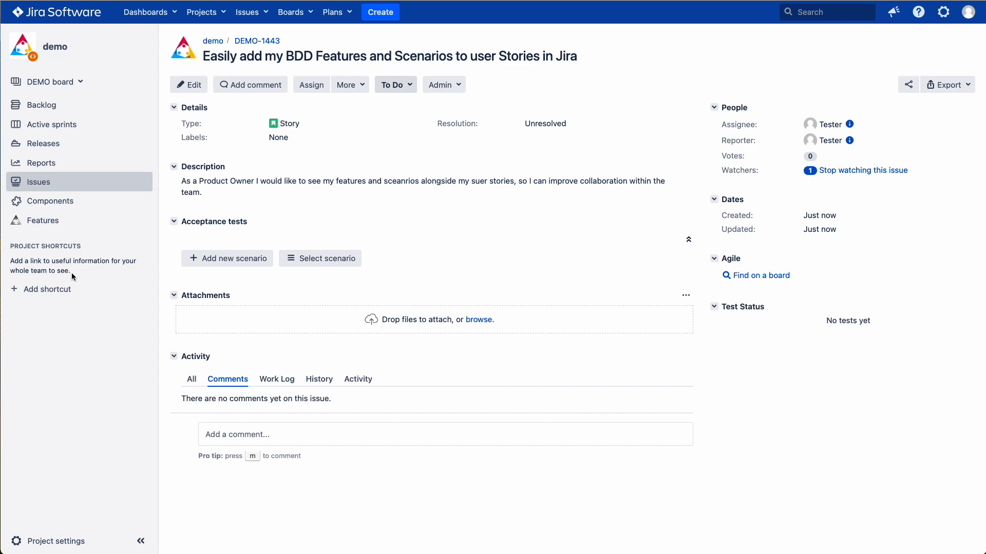
- Start a new acceptance test scenario and assign it to the existing feature "Add scenarios to my user stories with AssertThat for Jira"
click(229, 354)
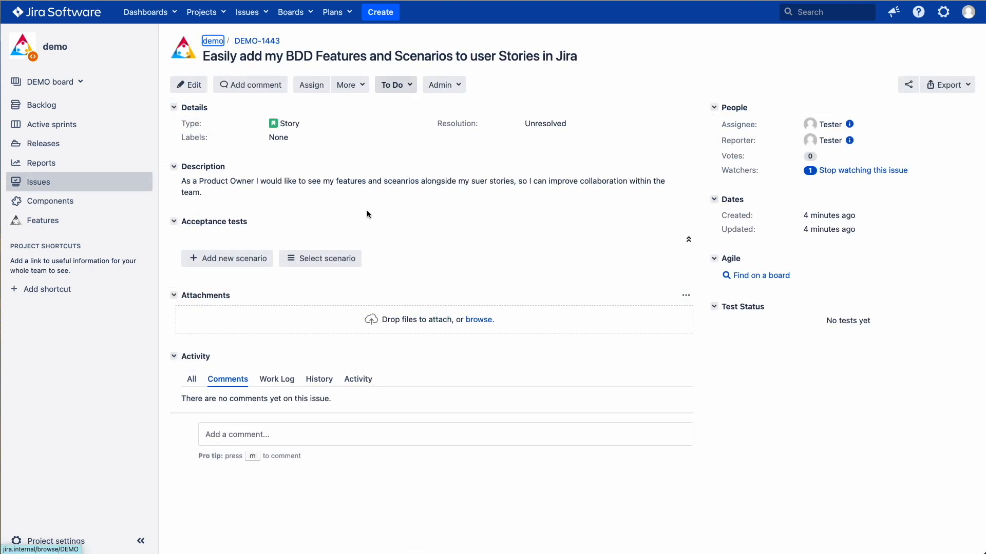
click(237, 260)
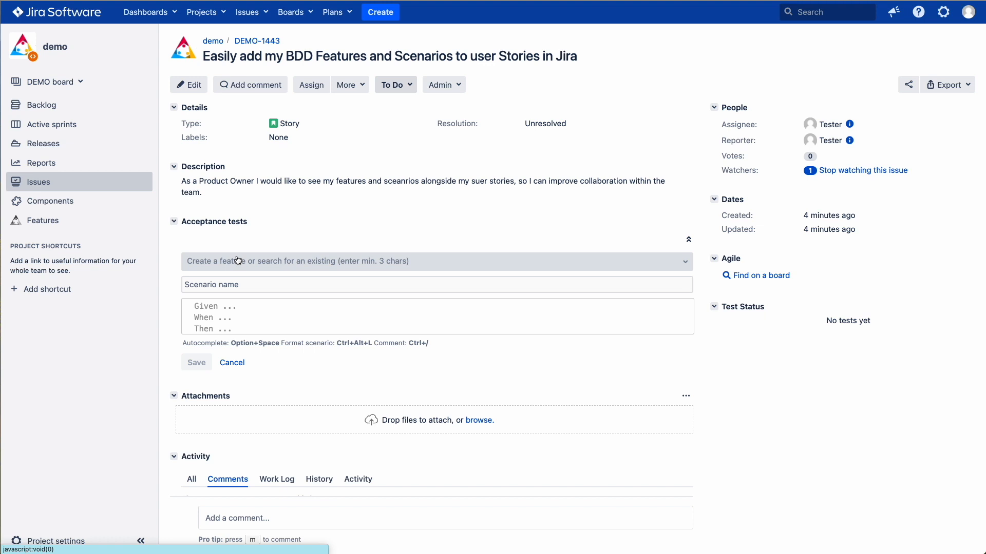
click(273, 262)
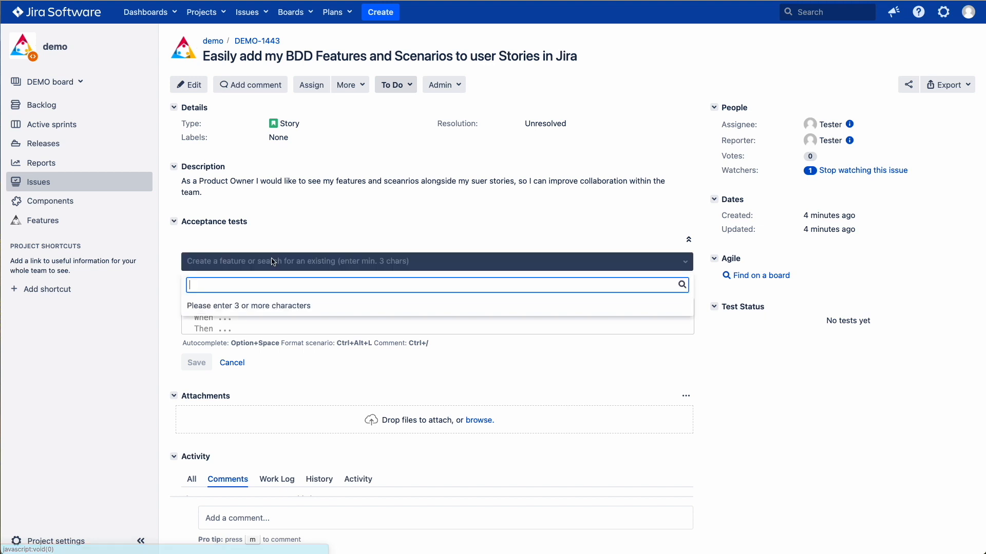
text(A)
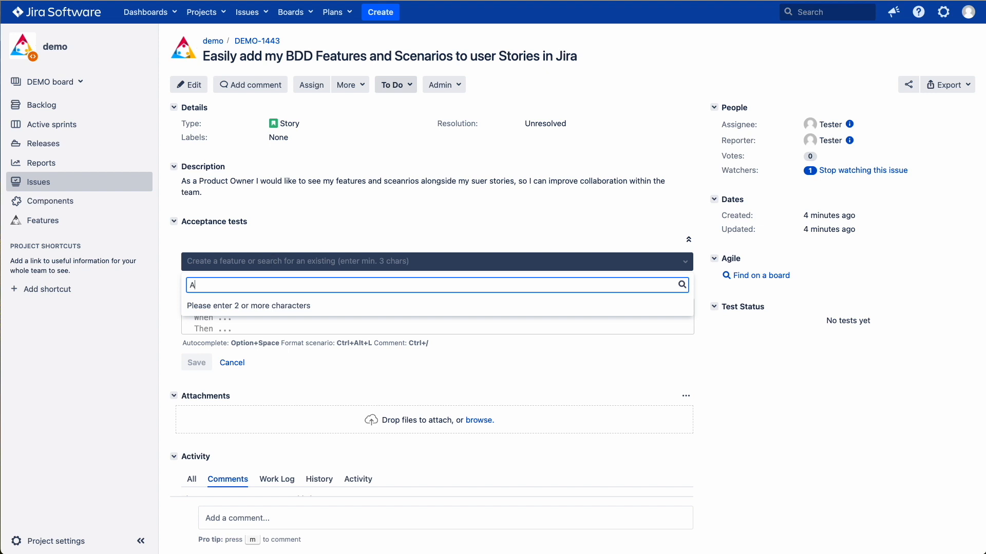
text(ssertThat)
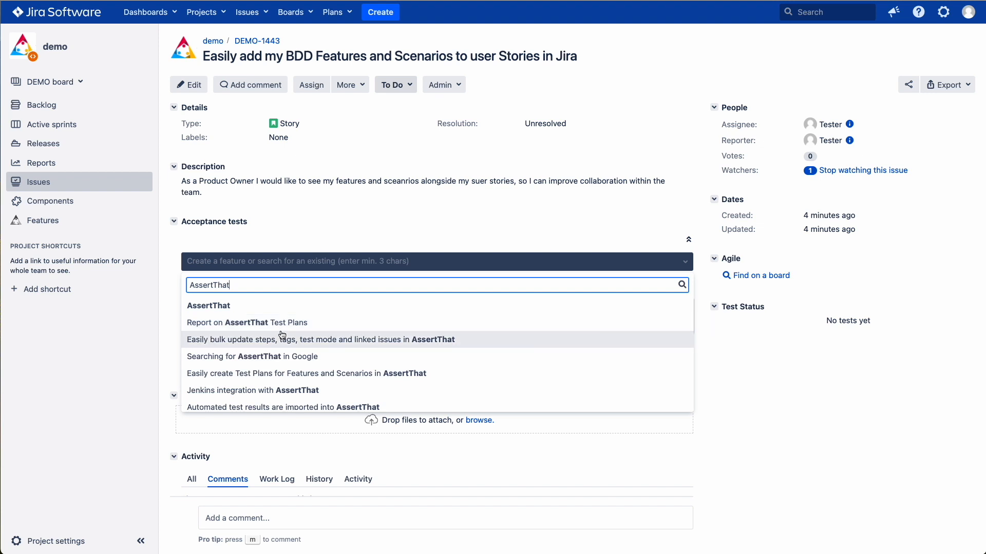
scroll(281, 344, down, 3)
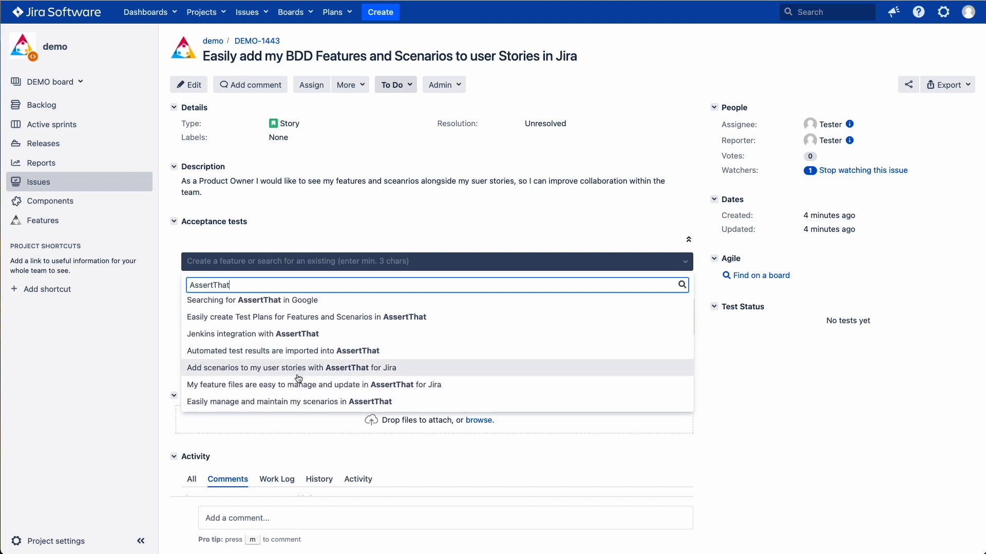
click(298, 366)
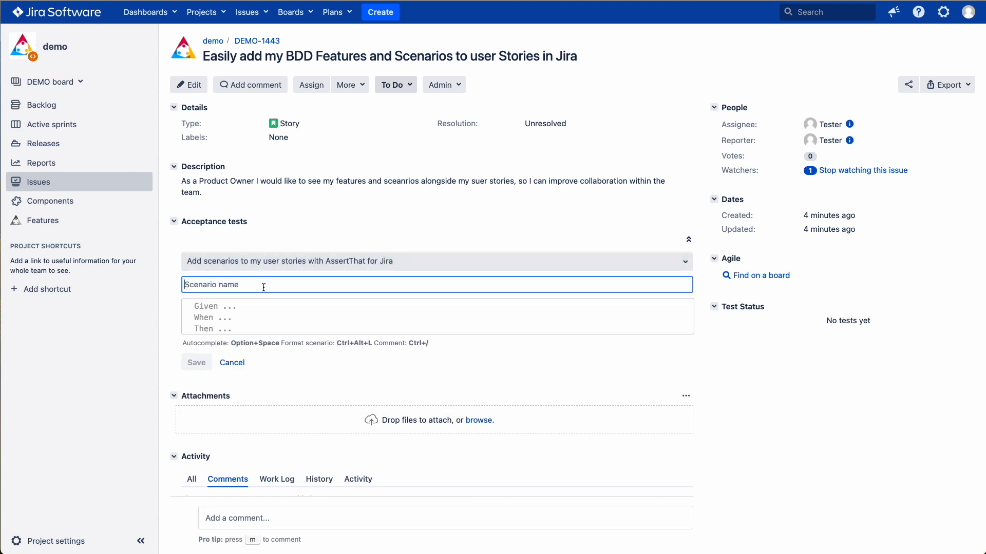
- Name the scenario "Prevent linking an invalid issue to a scenario" and paste in its Given/When/Then steps about the non-existent issue "Bug-999"
text(Prevent lin)
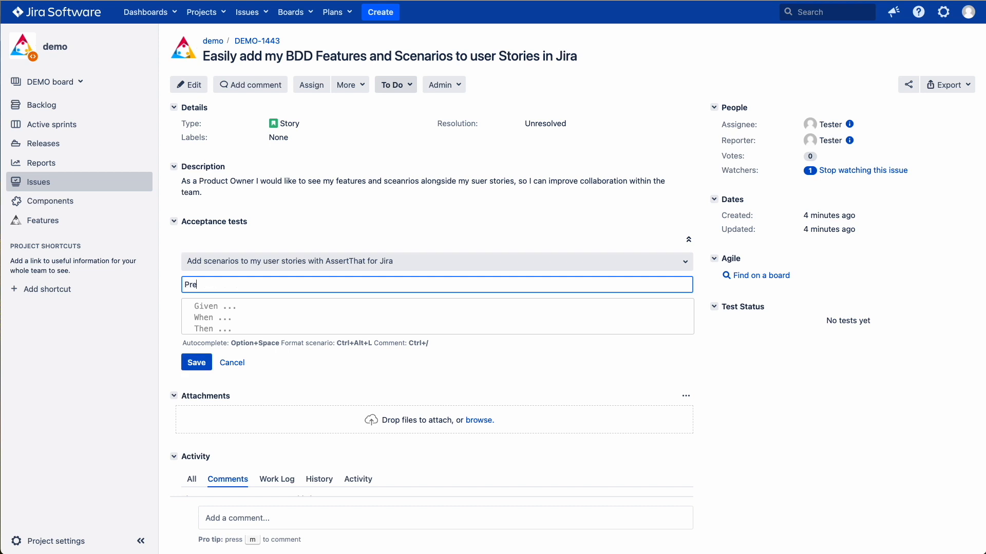
click(227, 313)
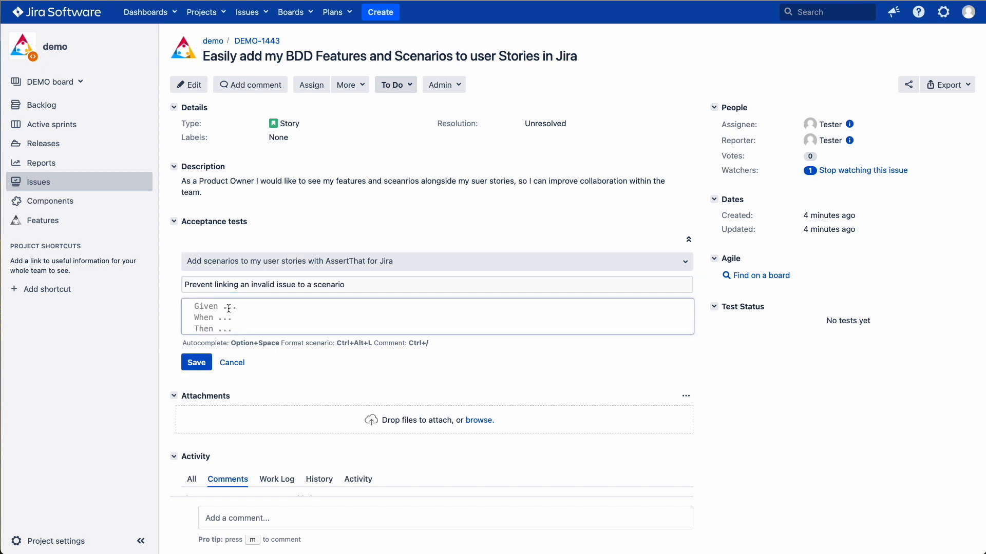
key(super+v)
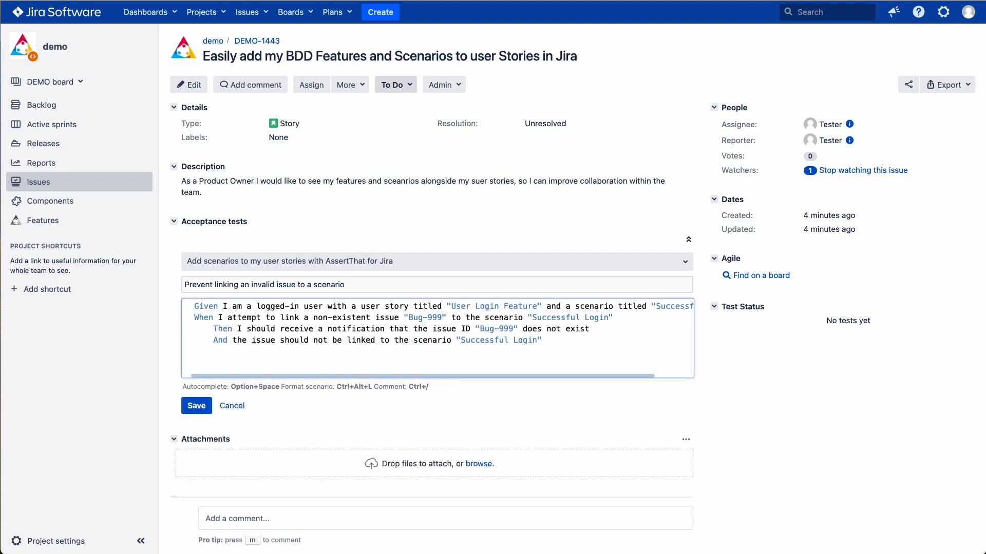
- Try adding the autocompleted step "And I can't add new scenarios to the Test Plan" at the scenario's end, and delete it again
text(And scenario)
key(alt+space)
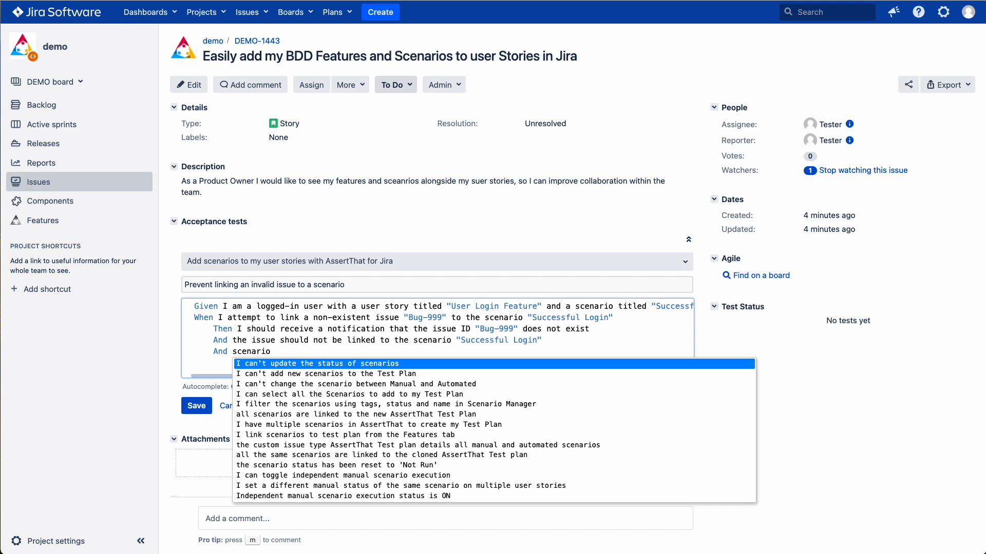
key(Down)
key(Down)
key(Down)
key(Down)
key(Down)
key(Down)
key(Down)
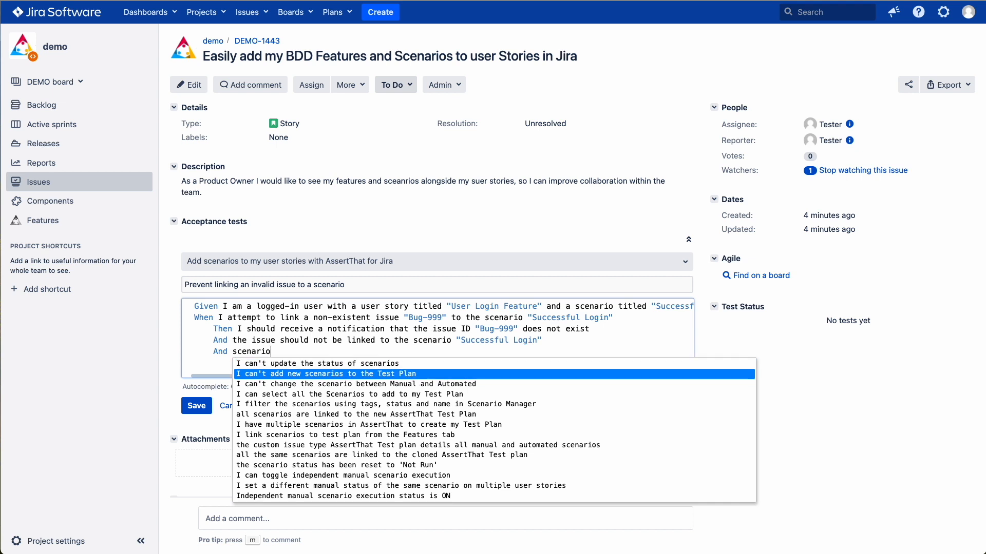
key(Up)
key(Up)
key(Up)
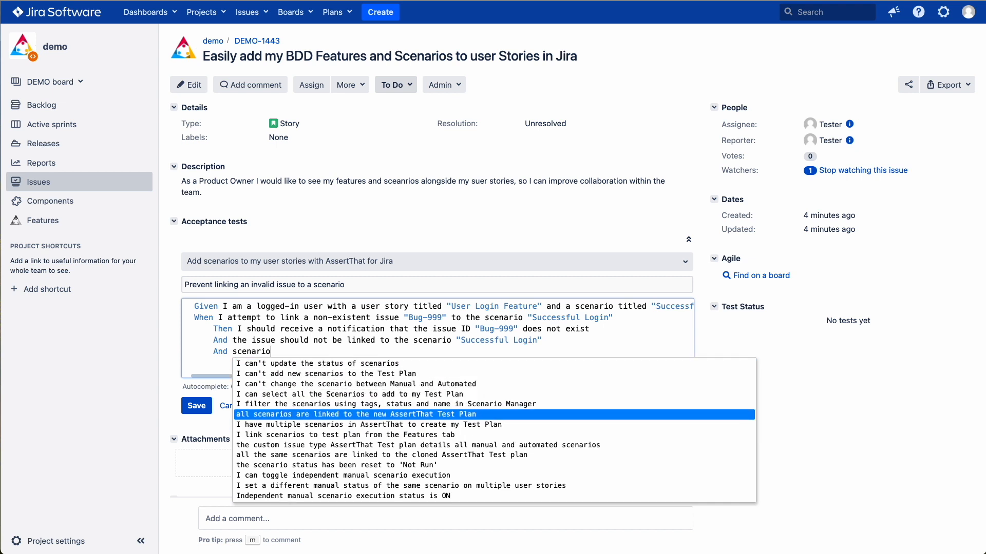
key(Up)
key(Up)
key(Up)
key(Return)
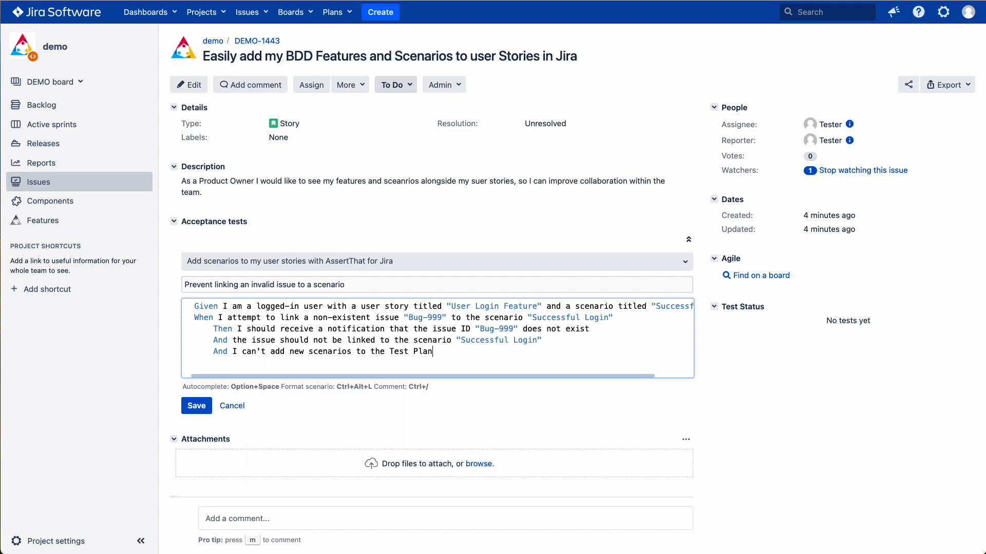
drag(452, 350, 208, 348)
key(BackSpace)
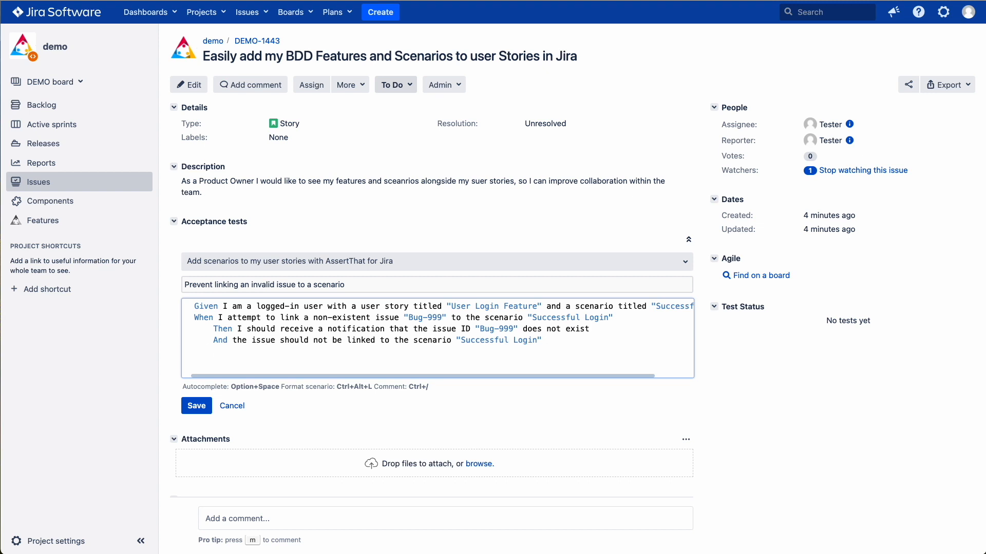
- Auto-format the scenario's Gherkin steps and save the scenario to the user story
key(ctrl+alt+l)
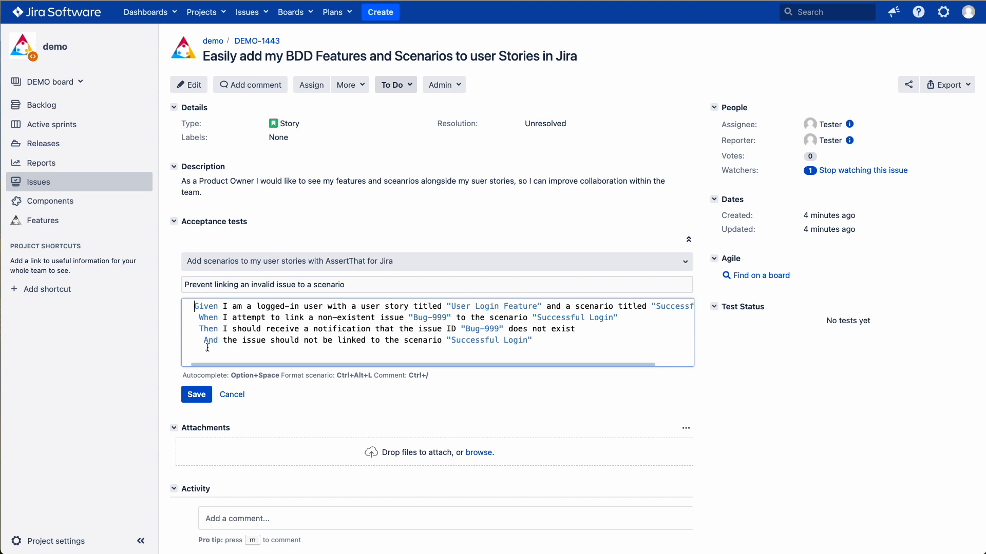
click(196, 395)
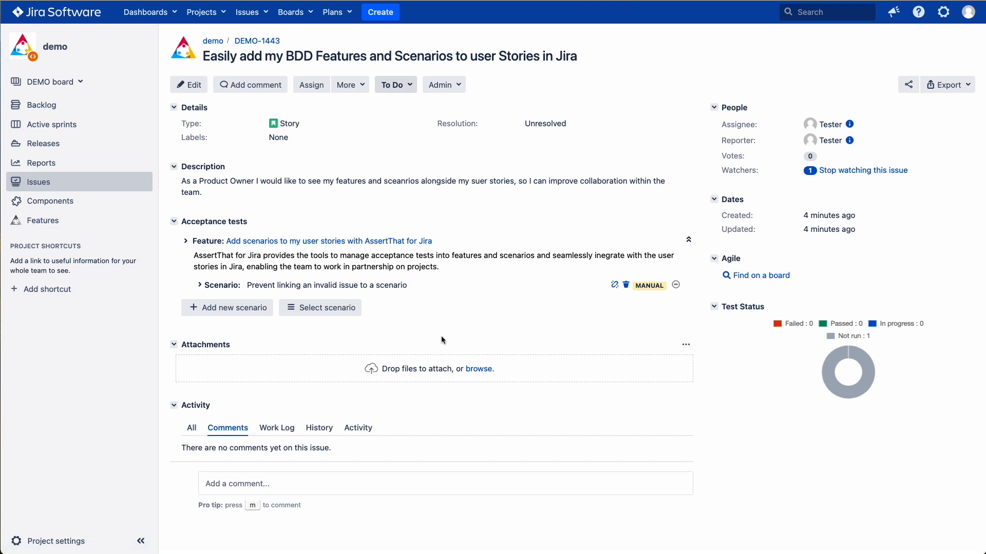
- Switch the "Prevent linking an invalid issue to a scenario" scenario to automated and back to manual
click(650, 291)
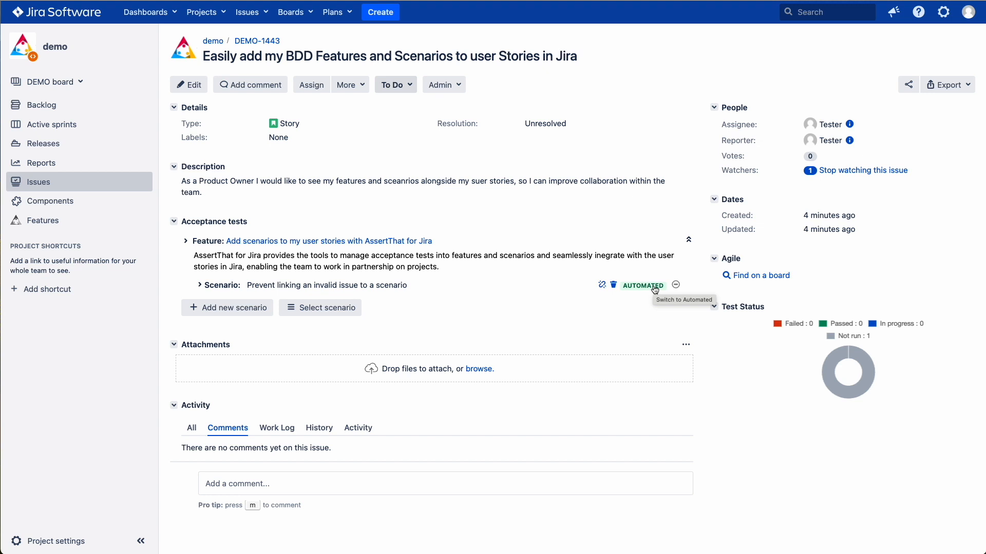
click(655, 291)
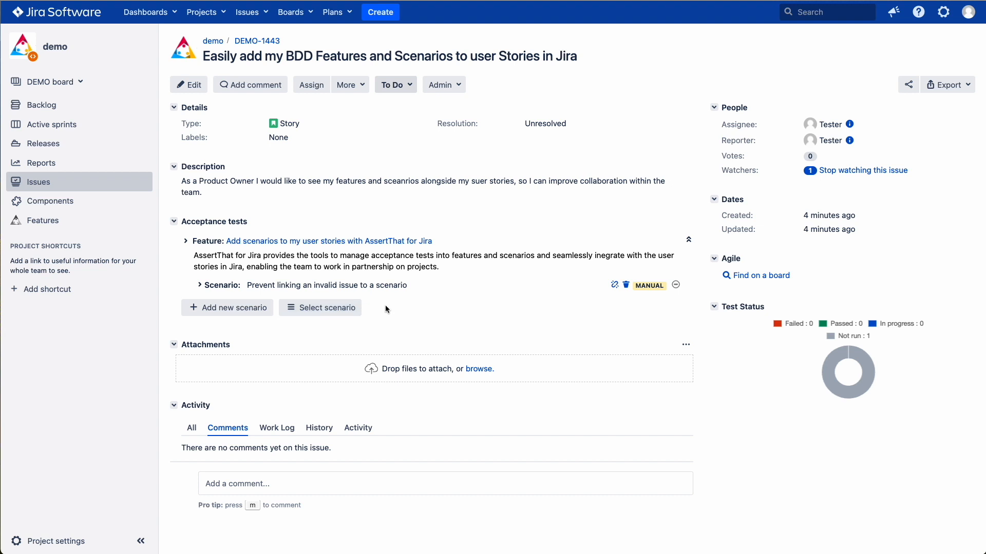
- Link the clone-test-plans and add-individual-scenarios scenarios from the feature "Easily create Test Plans for Features and Scenarios in AssertThat" to the story
click(320, 310)
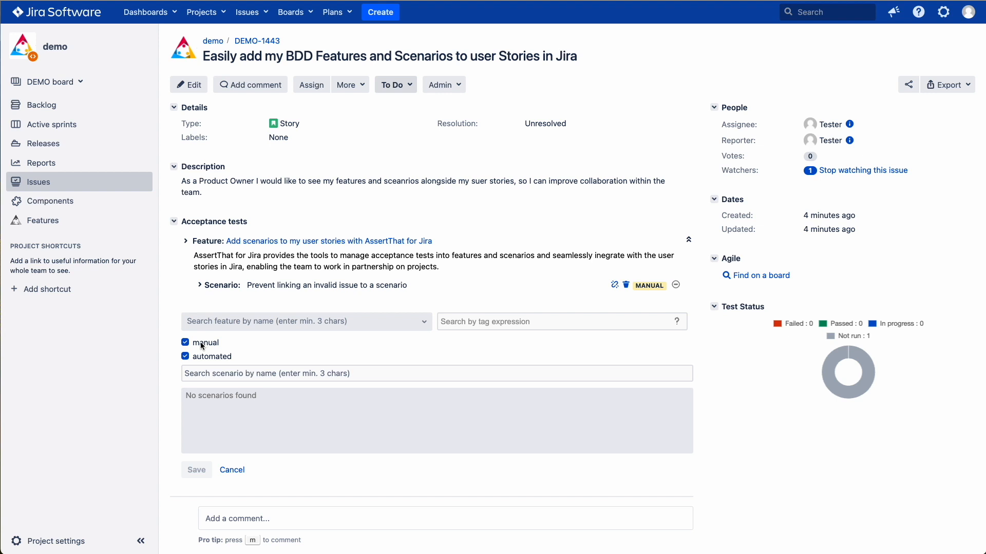
click(242, 323)
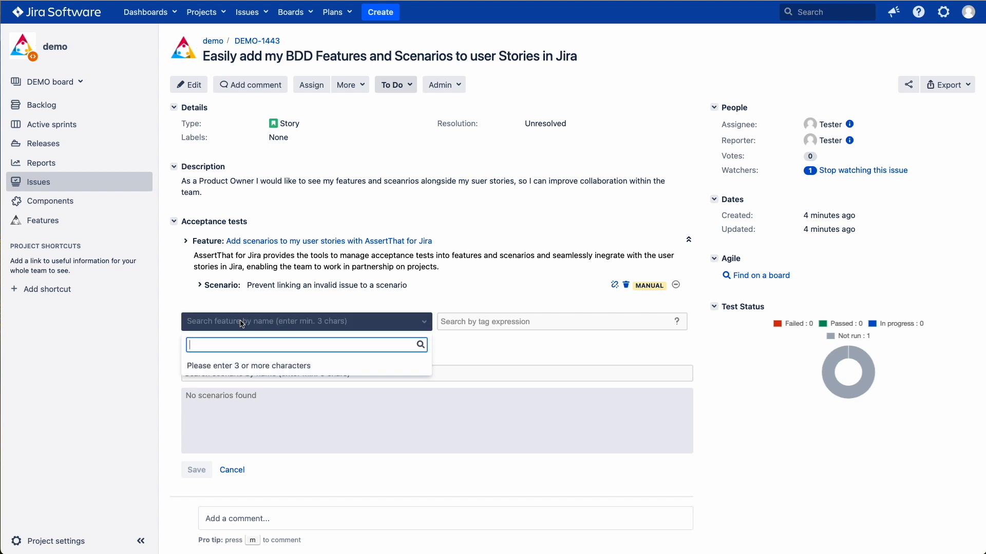
text(assert)
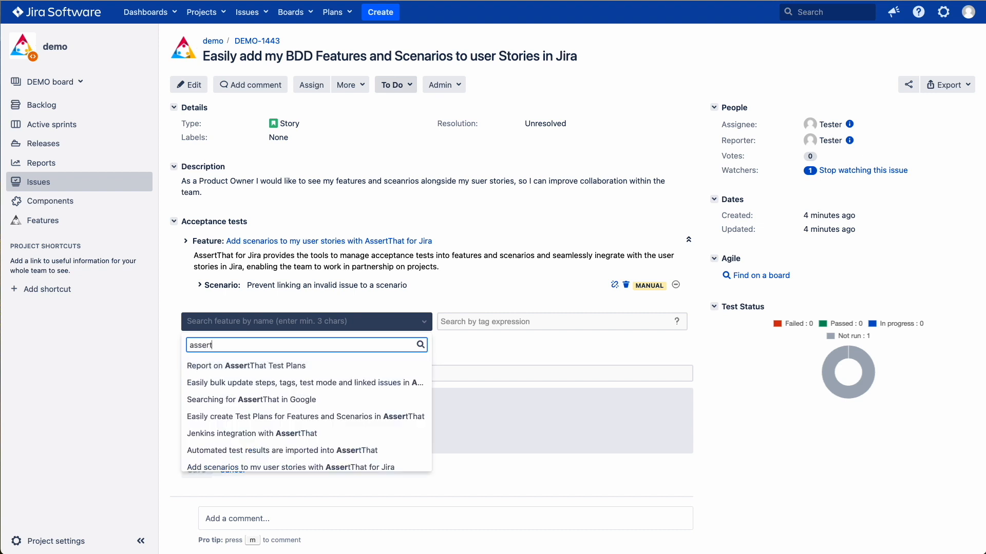
text(that)
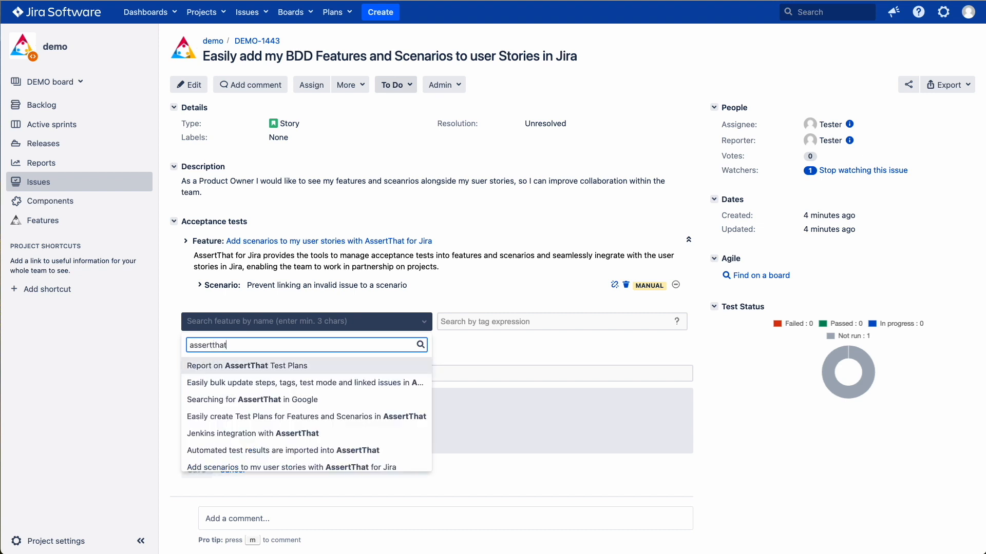
click(265, 416)
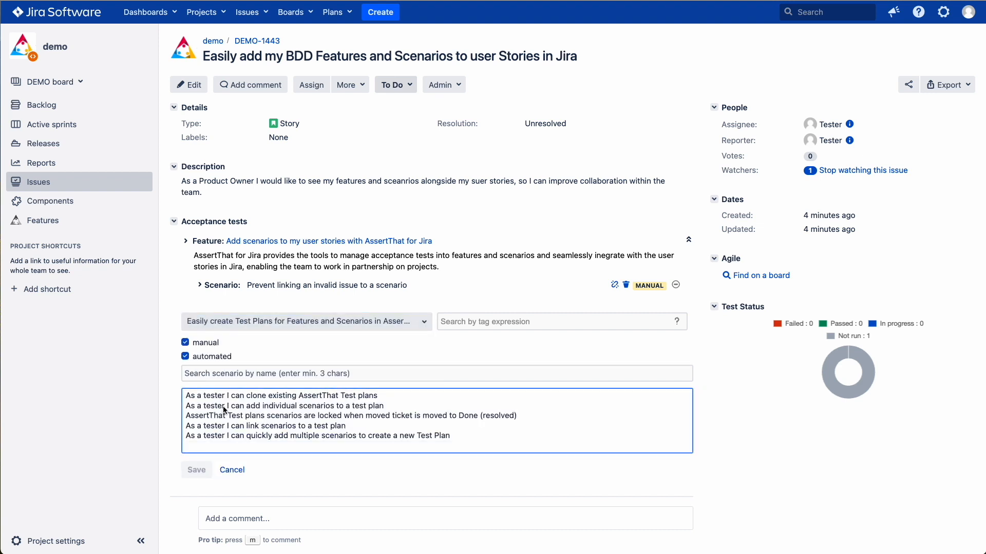
click(234, 400)
shift+click(235, 408)
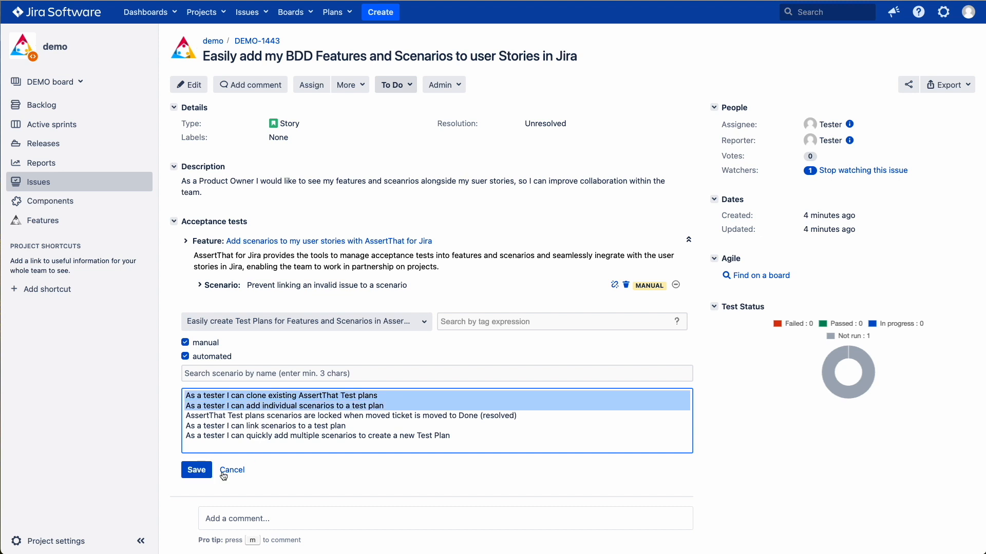
click(195, 471)
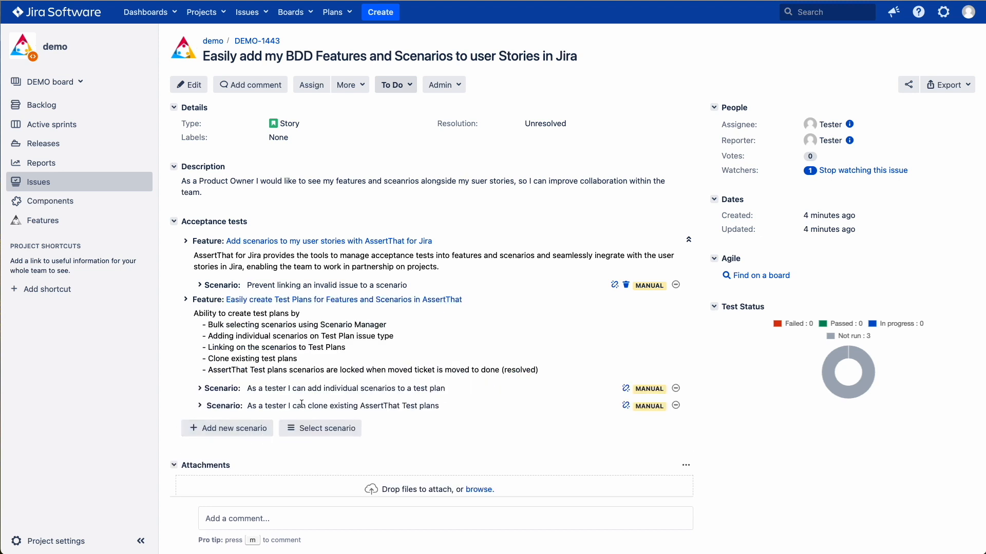
- Filter existing scenarios by the tag "criticals" and link the syntax validation scenario to the story
scroll(376, 300, down, 2)
click(304, 334)
click(524, 349)
text(cri)
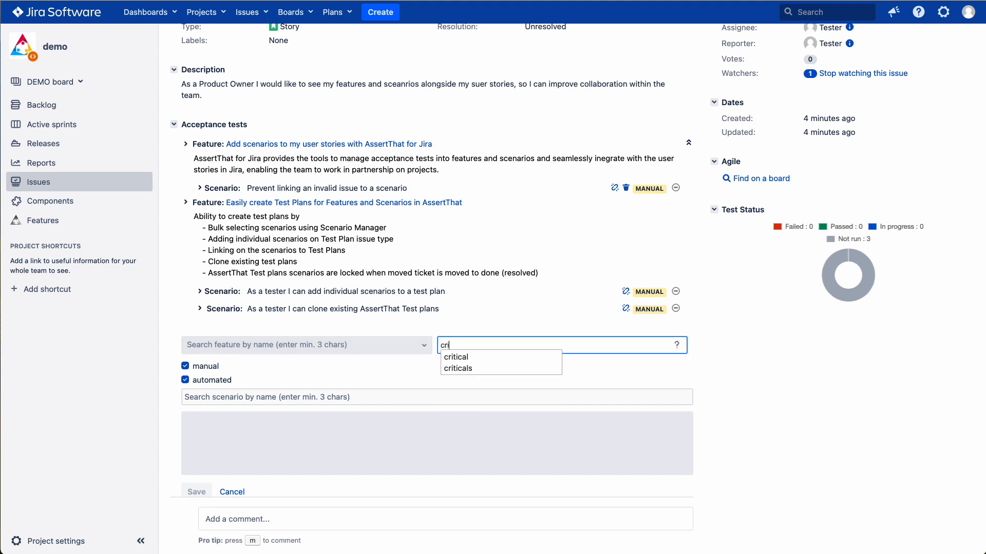
text(tical)
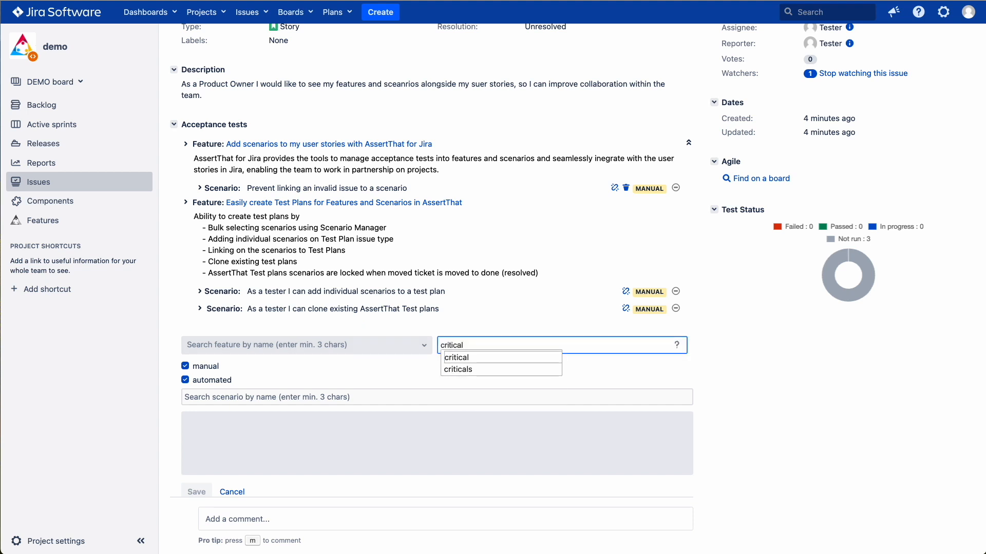
text(s)
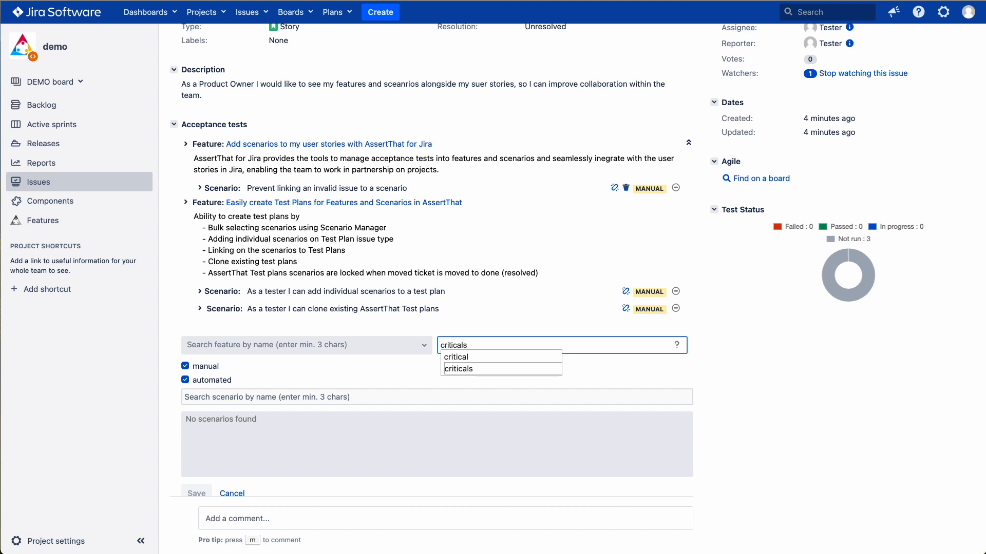
key(Return)
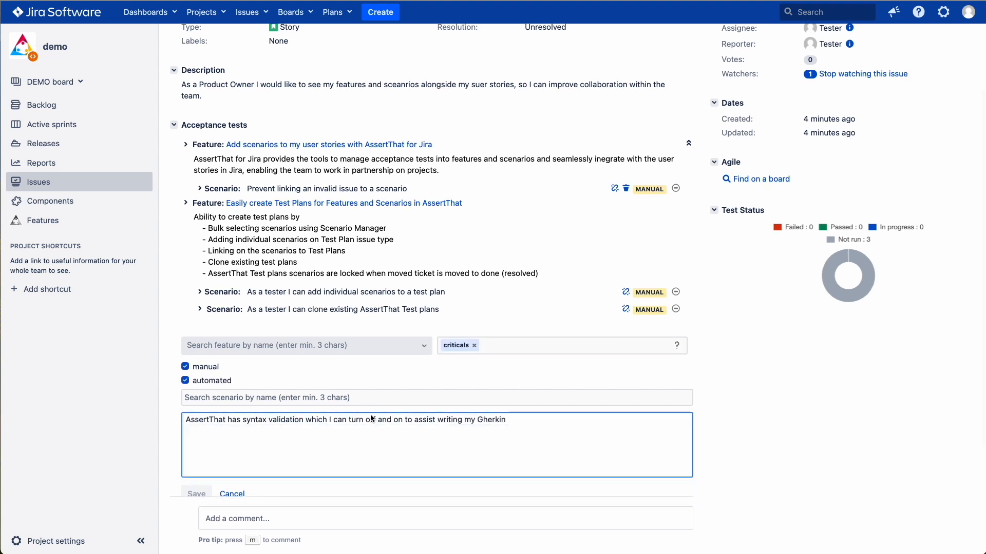
triple_click(370, 420)
click(196, 493)
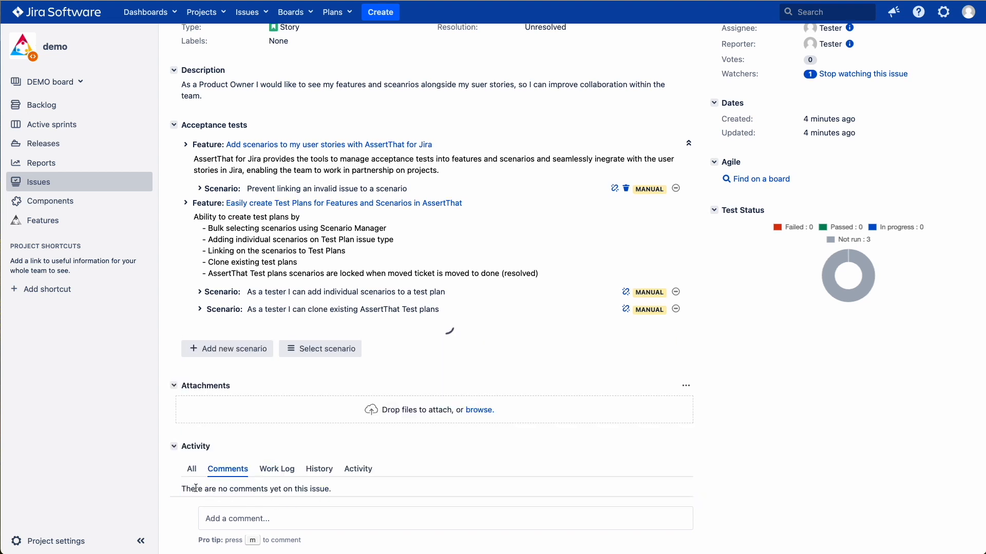
- Expand all linked features and scenarios to review their steps and tags, and collapse them again
scroll(238, 477, down, 2)
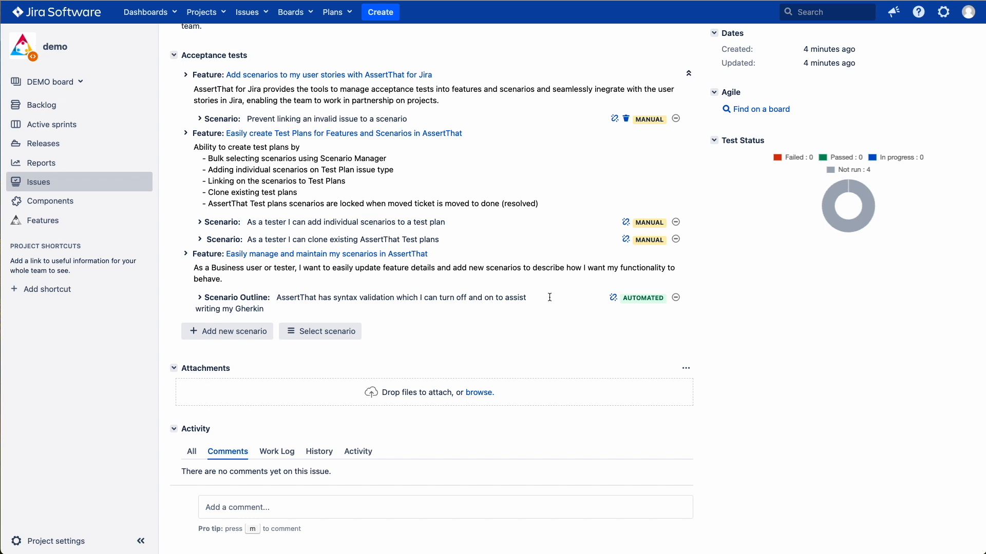
scroll(549, 297, up, 1)
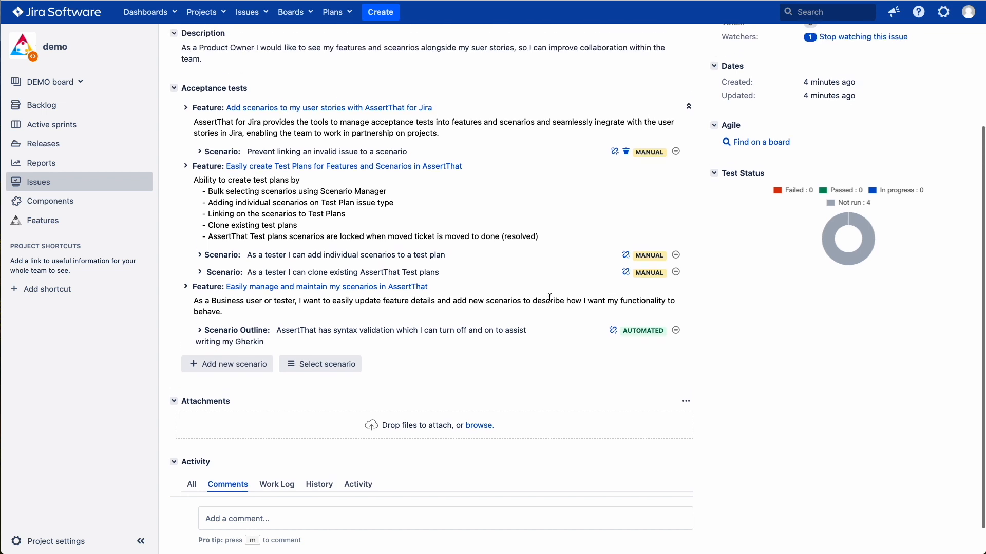
click(689, 109)
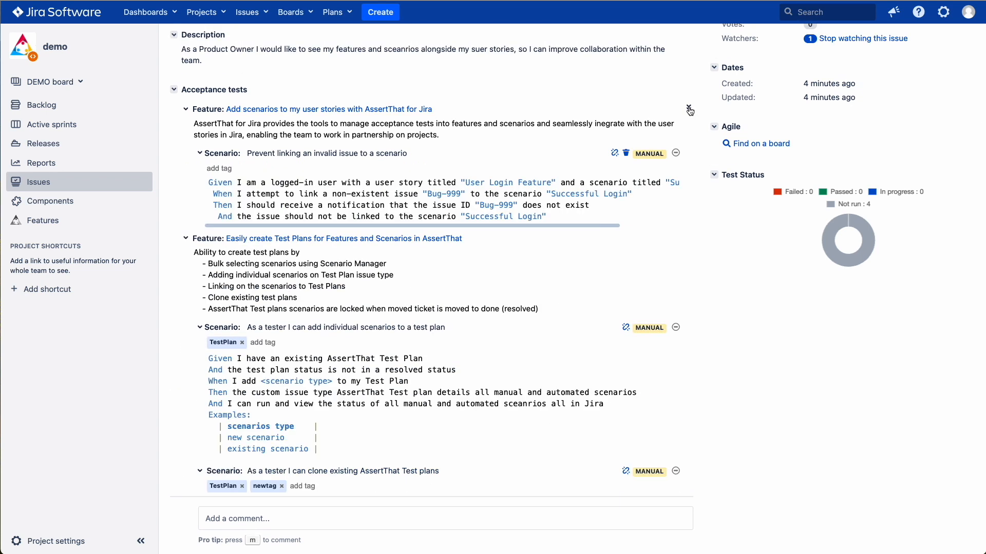
click(689, 110)
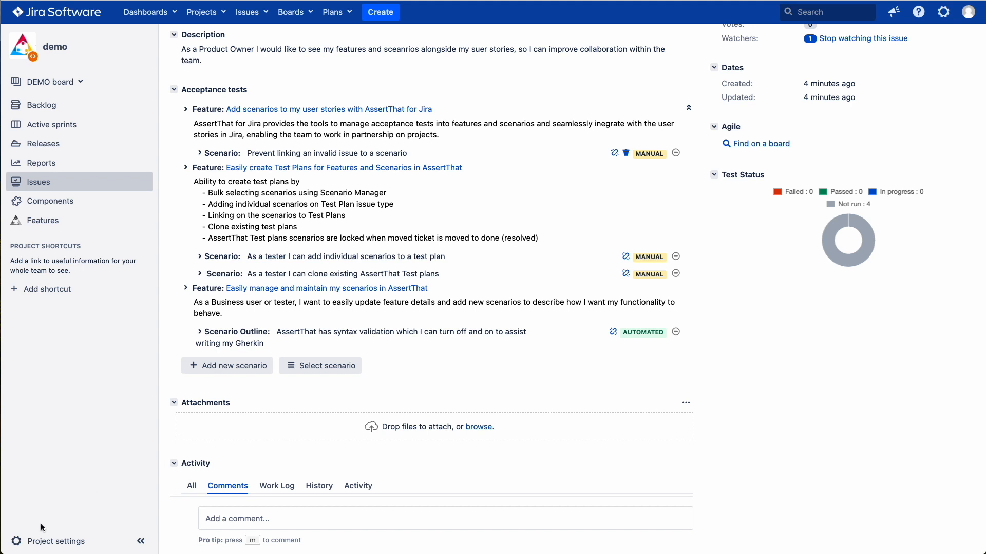
- Open the AssertThat configuration in the demo project's settings
click(46, 542)
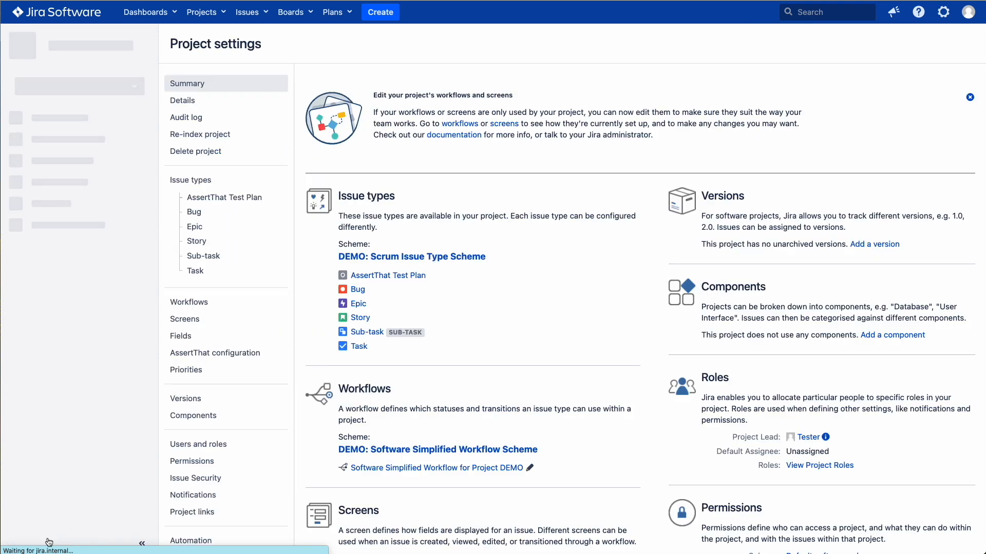
click(213, 354)
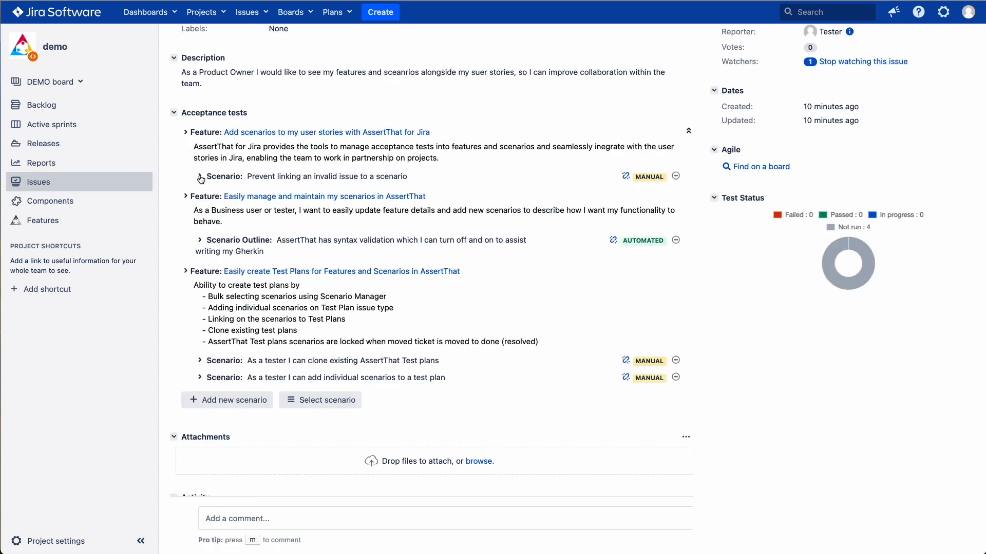
- Expand the "Prevent linking an invalid issue to a scenario" scenario and set its status to Passed with the comment "Test Passed in SIT"
click(200, 177)
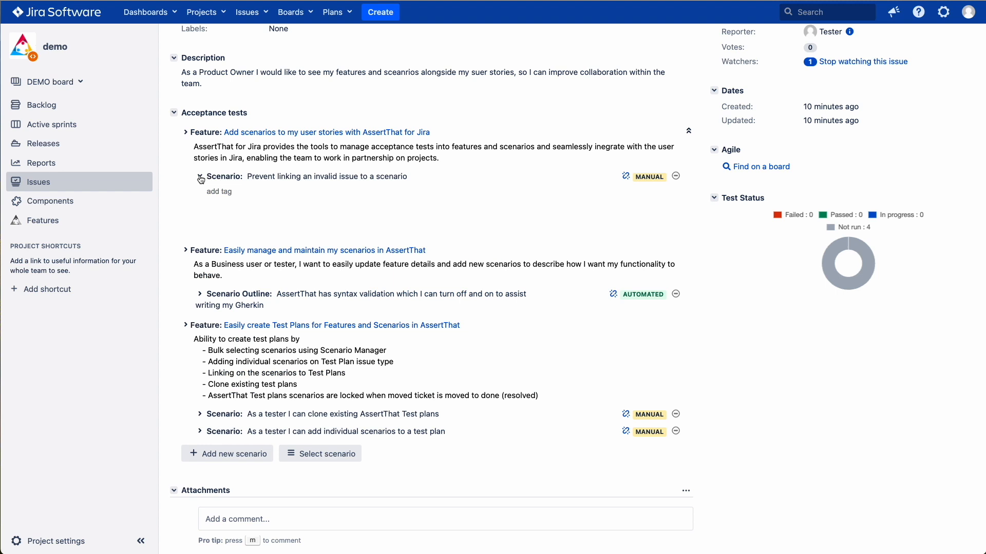
click(676, 177)
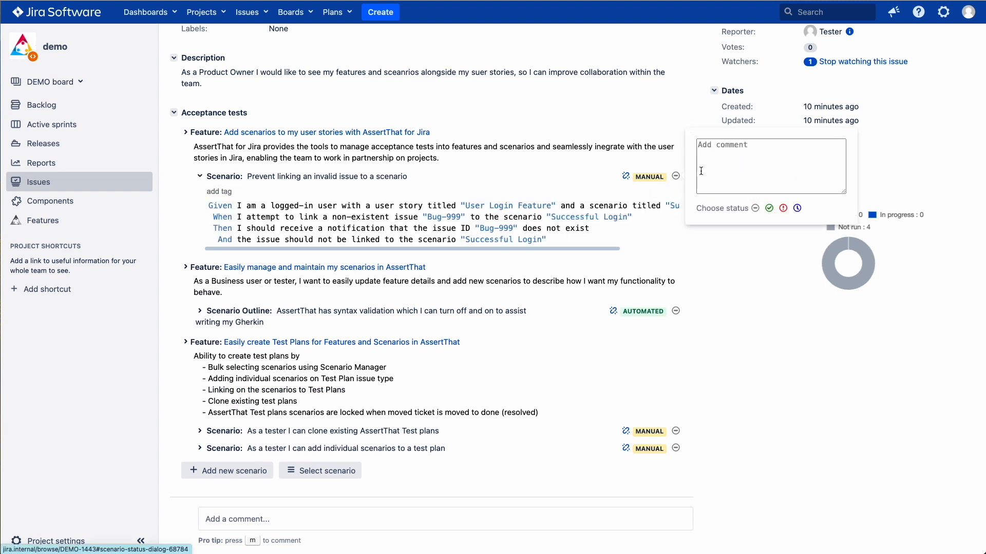
text(Te)
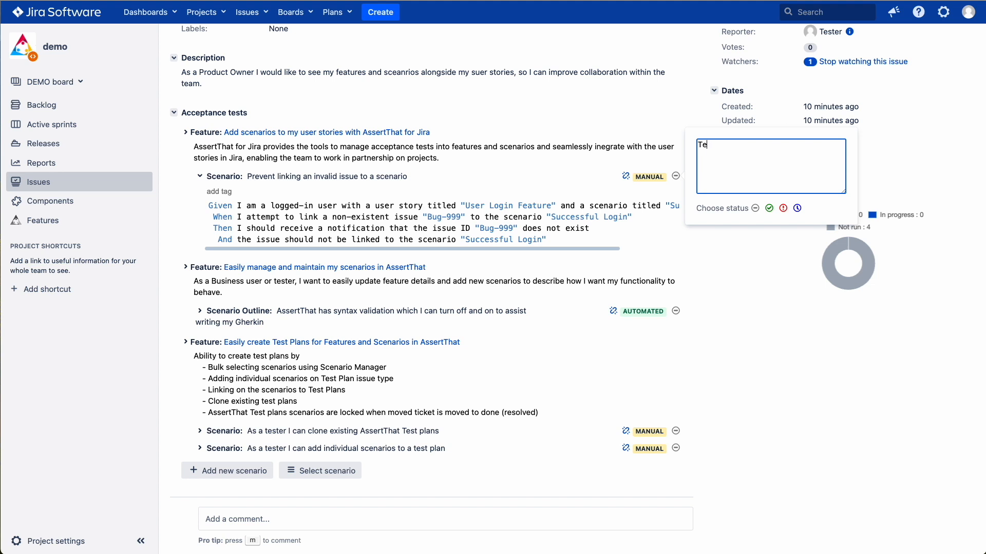
text(st Passed in SIT)
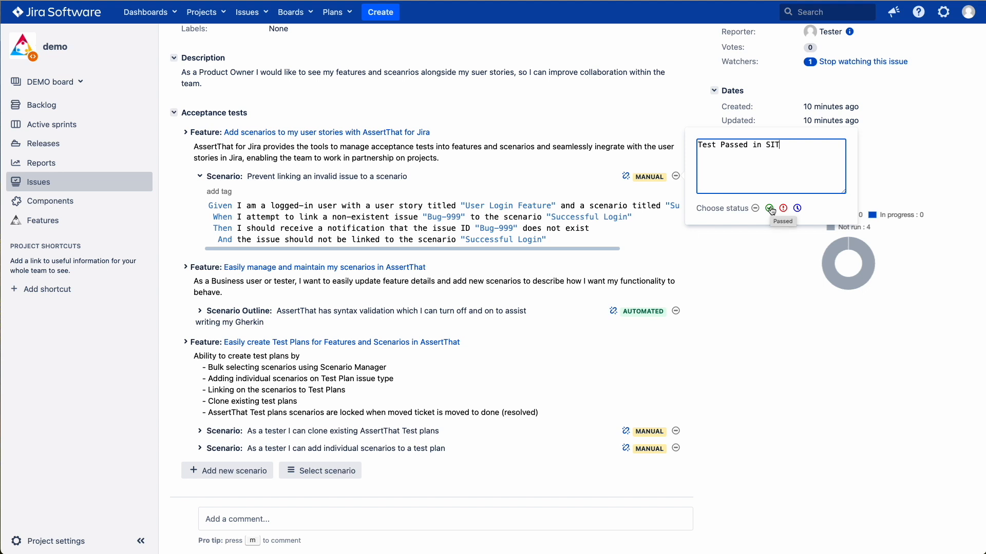
click(770, 209)
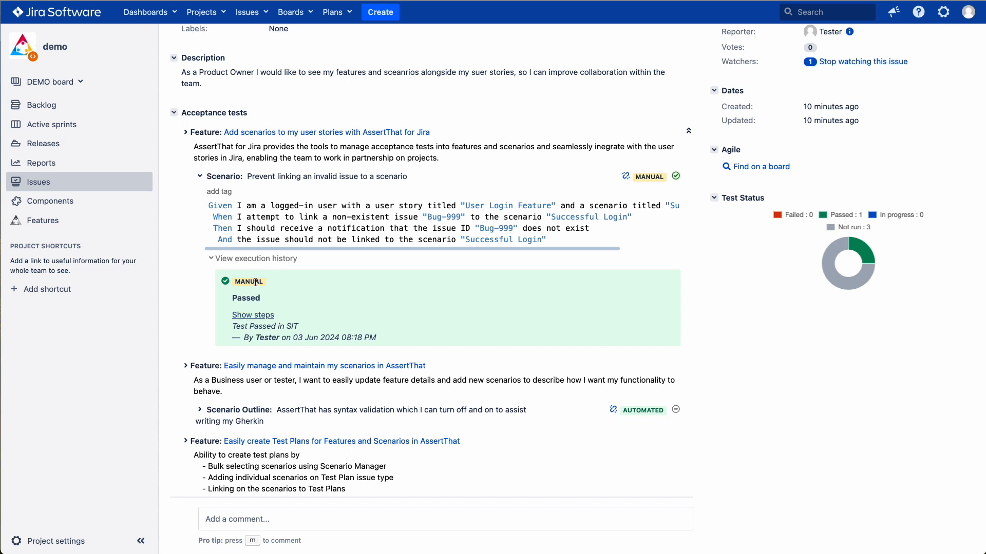
- Show the recorded steps in the manual scenario's execution history, and check its comment and status options without changing them
click(252, 314)
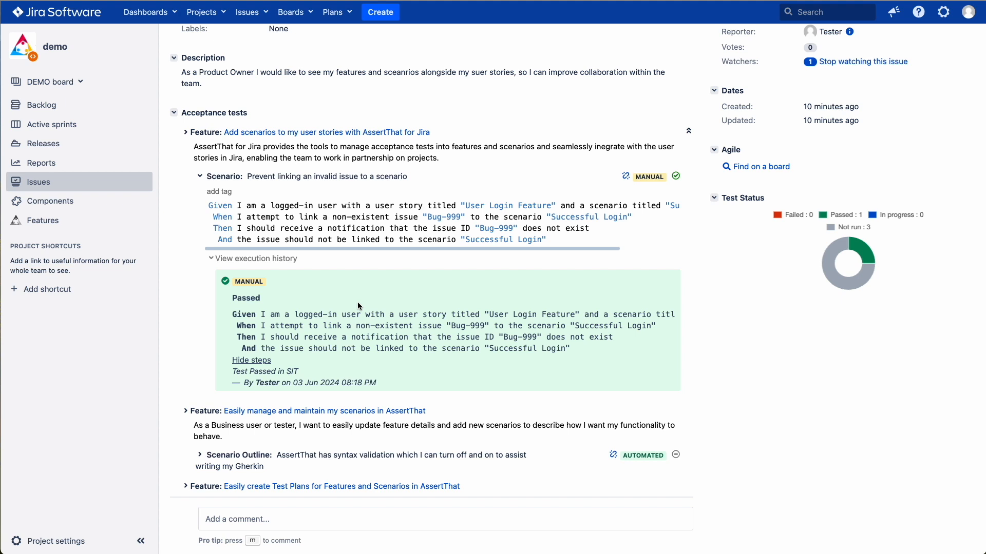
click(676, 176)
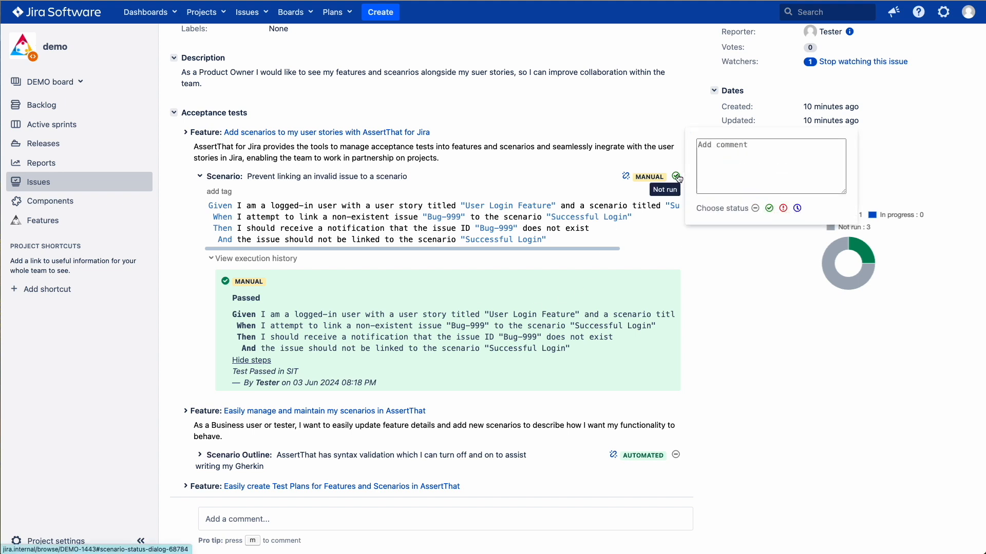
click(732, 256)
scroll(537, 275, down, 3)
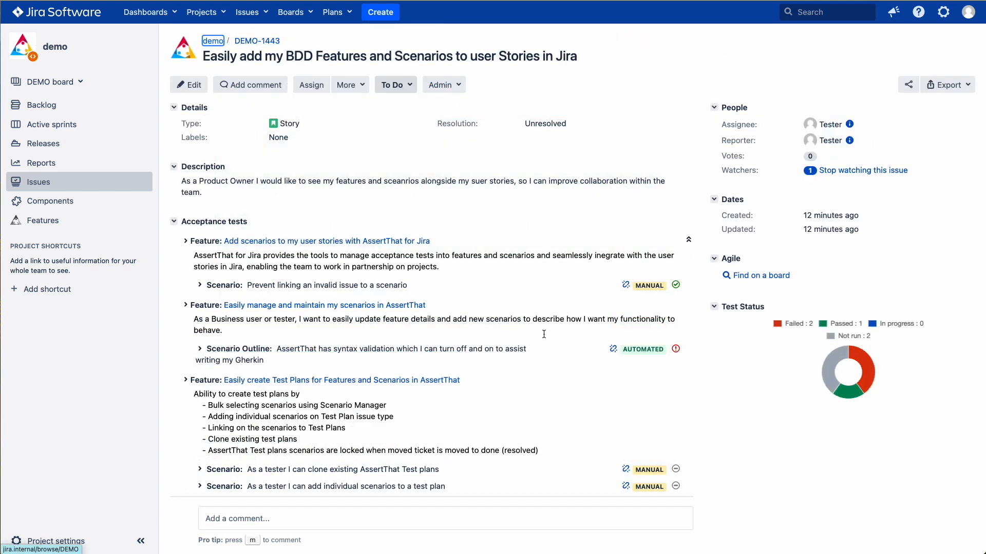
- Expand the syntax validation scenario outline and its execution history, and review the automated runs and the story's Test Status chart
click(200, 350)
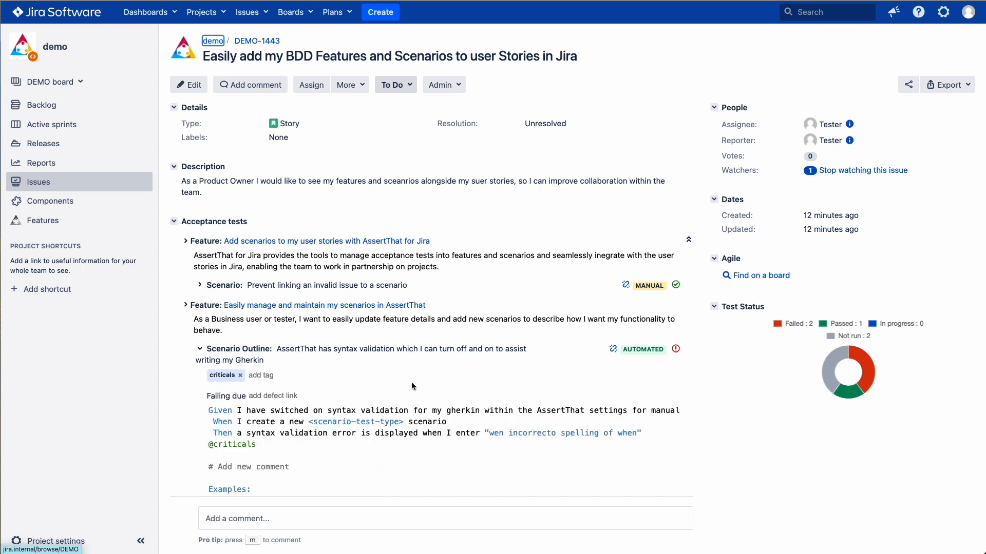
scroll(412, 382, down, 3)
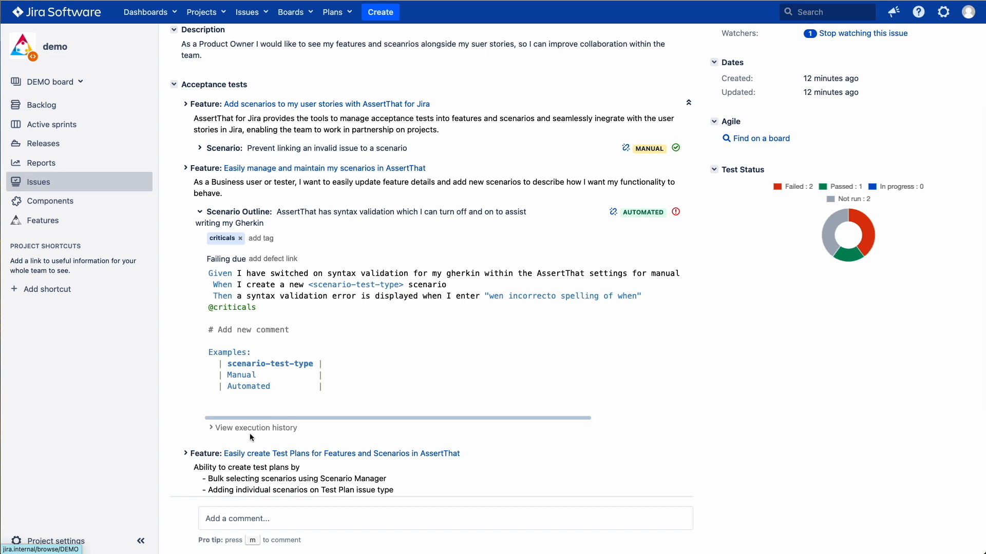
click(254, 429)
scroll(397, 388, down, 5)
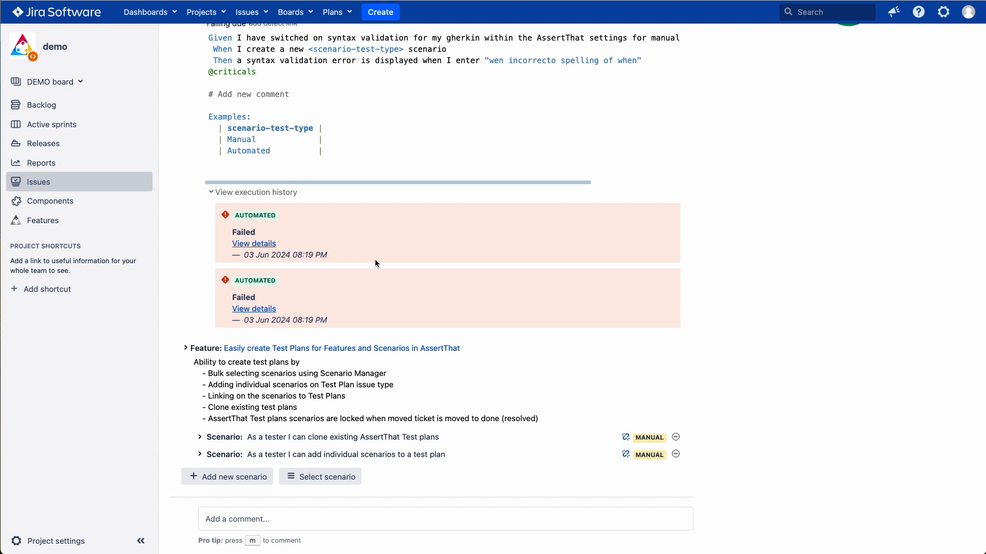
scroll(412, 294, up, 1)
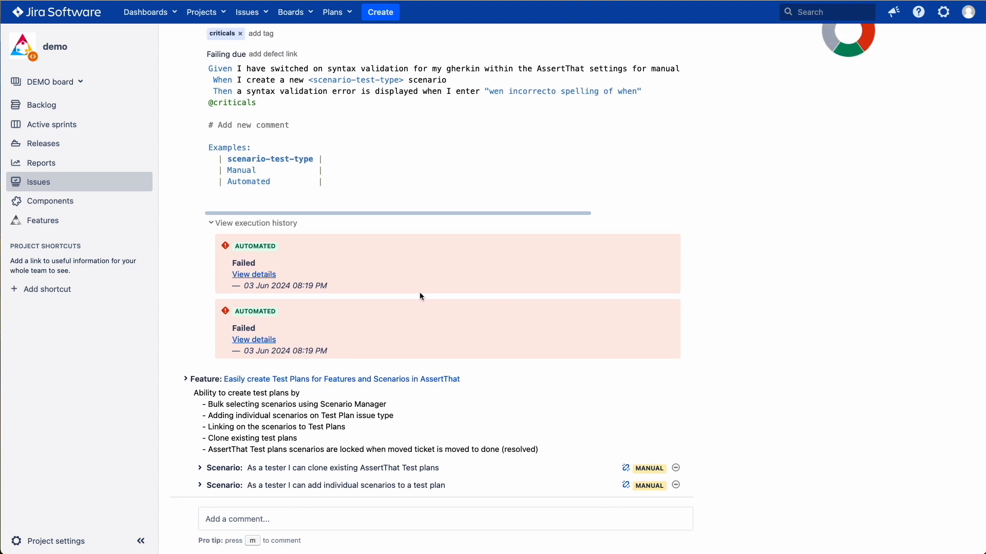
scroll(420, 296, up, 3)
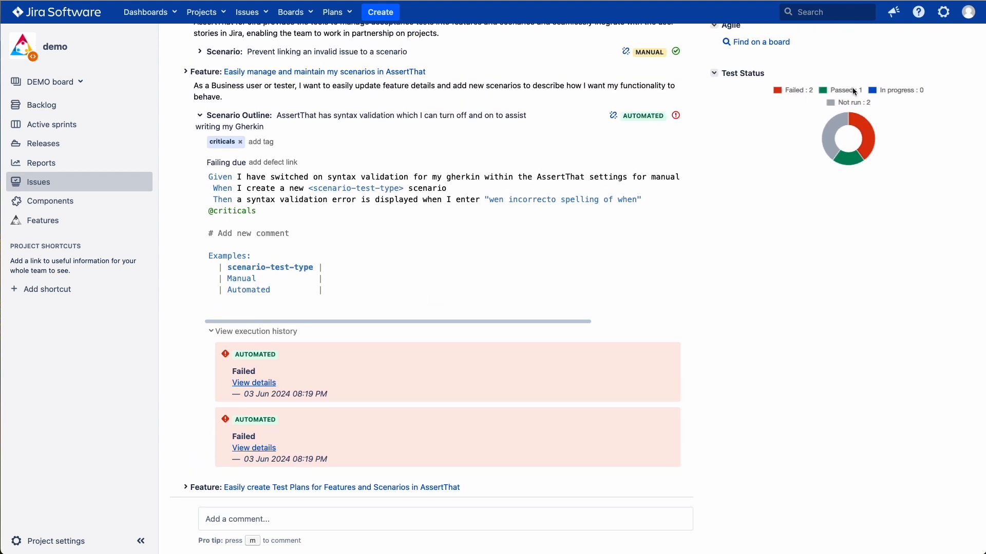
scroll(736, 141, up, 6)
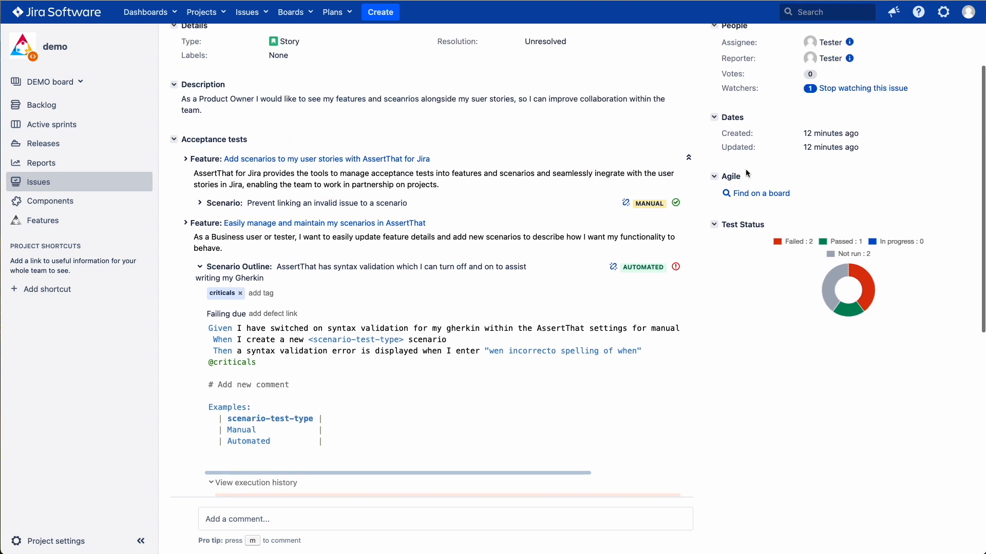